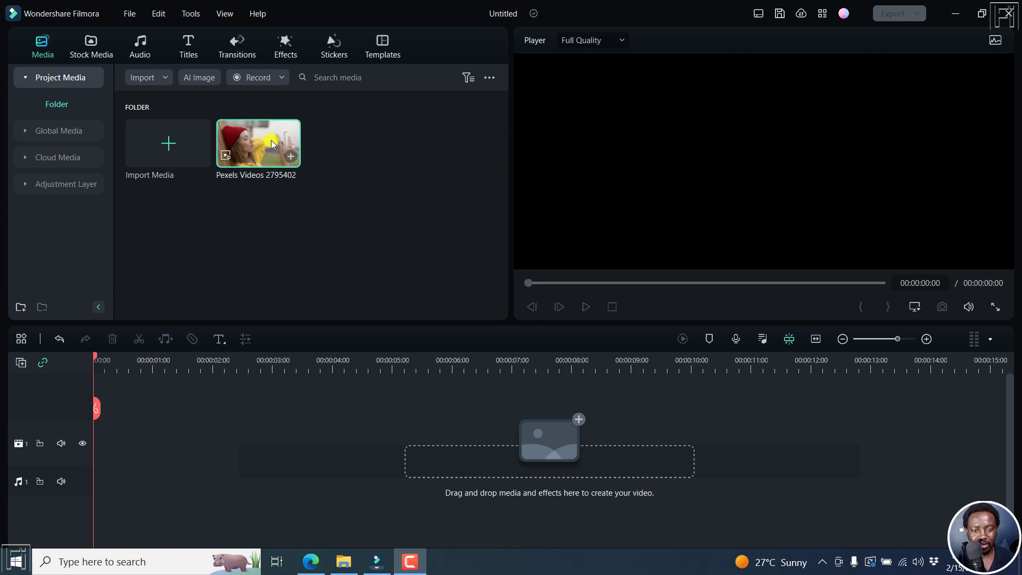
Step: Add the Pexels Videos 2795402 clip to the timeline's video track
left_click(290, 158)
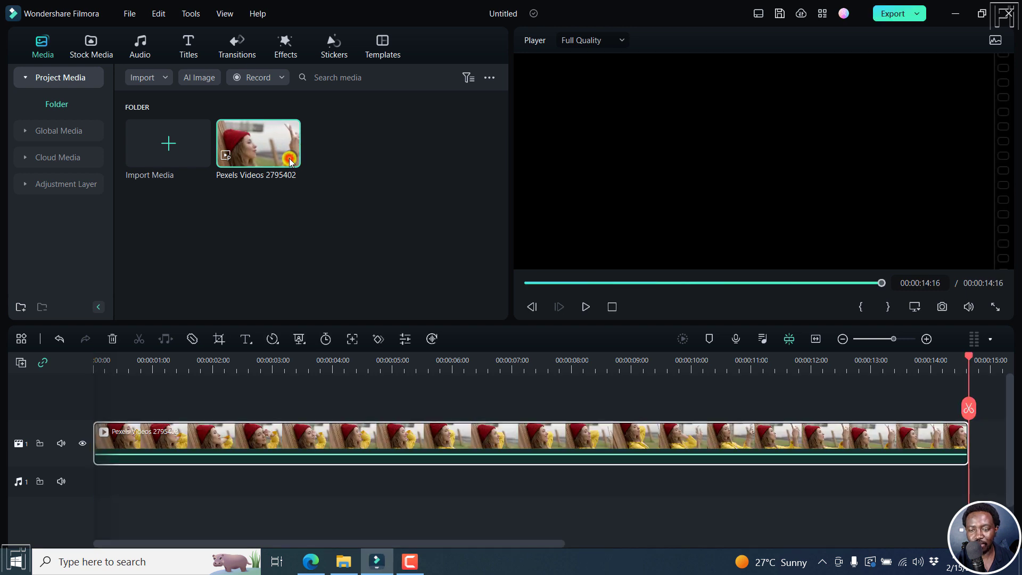
key("Home")
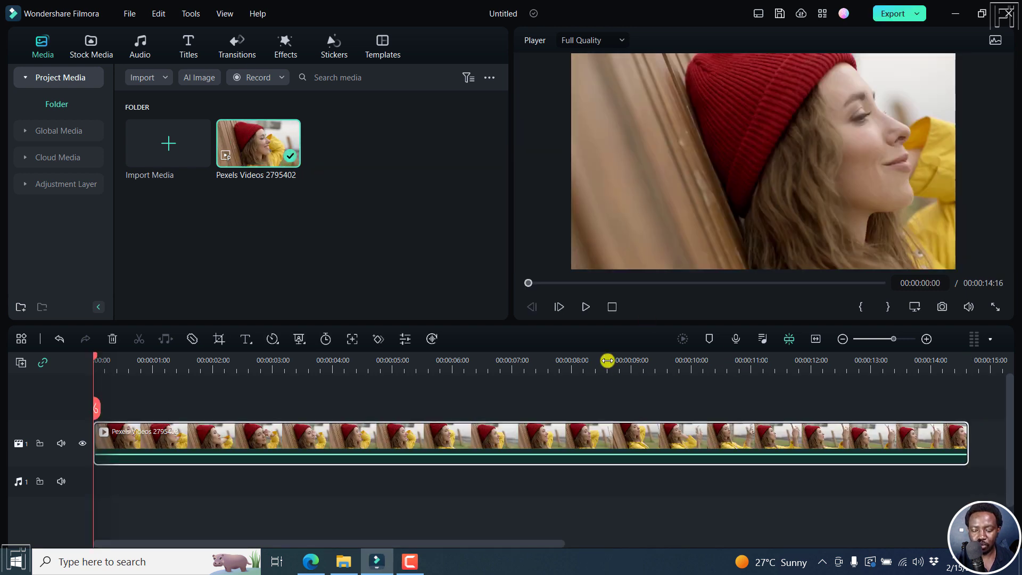
key("space")
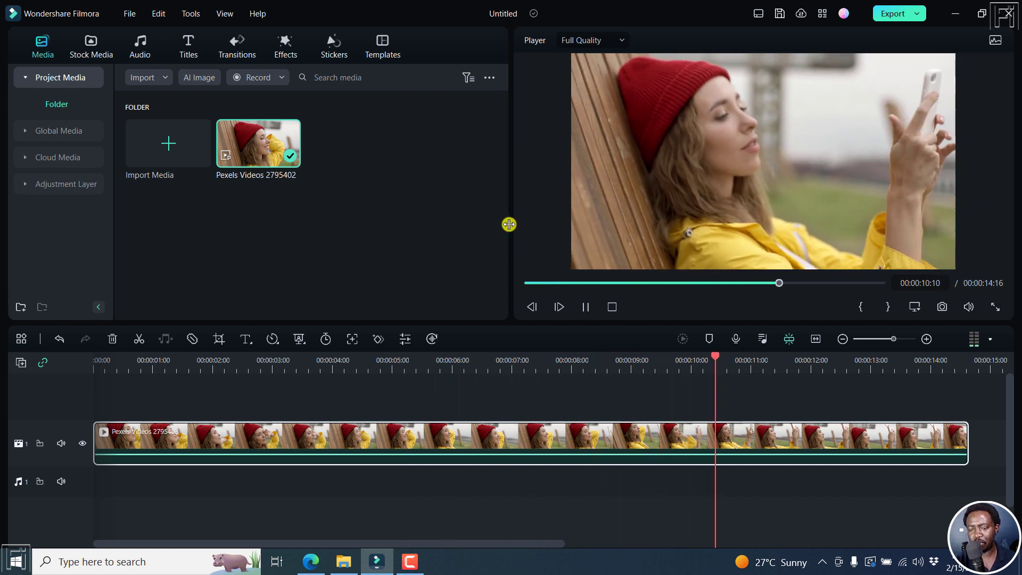
key("space")
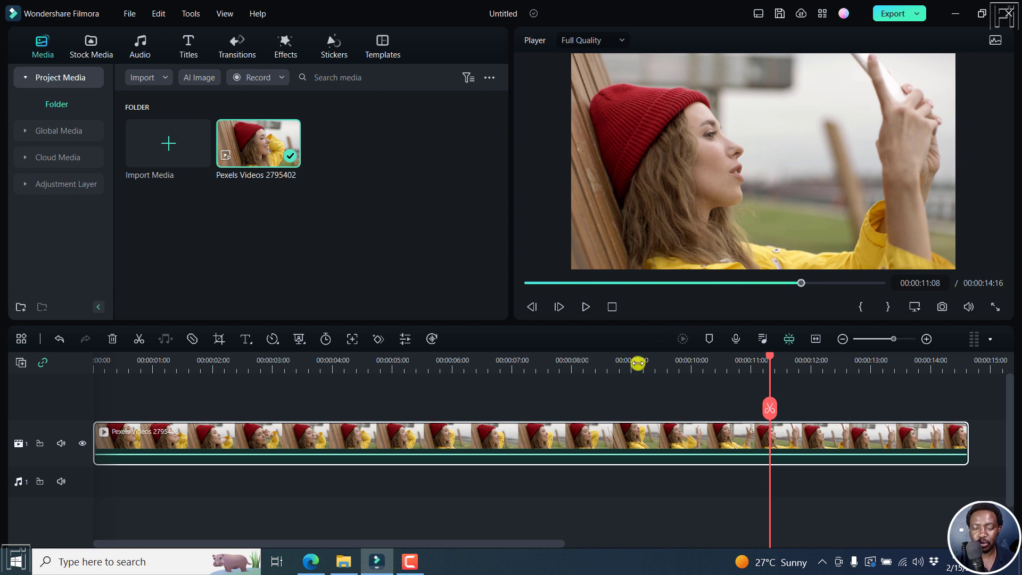
Step: Open the timeline clip's properties and show its Color adjustments
double_click(433, 439)
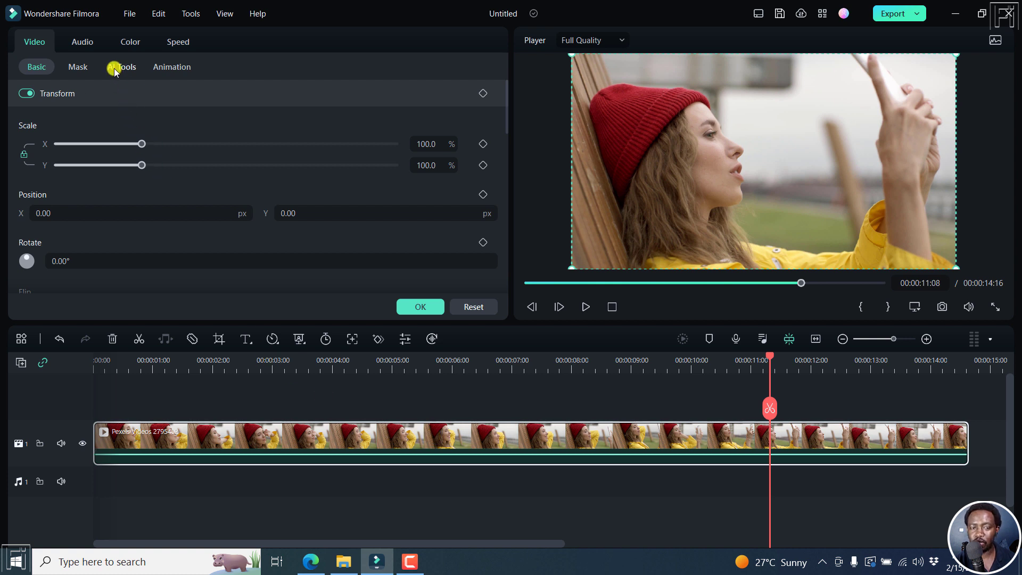
left_click(126, 44)
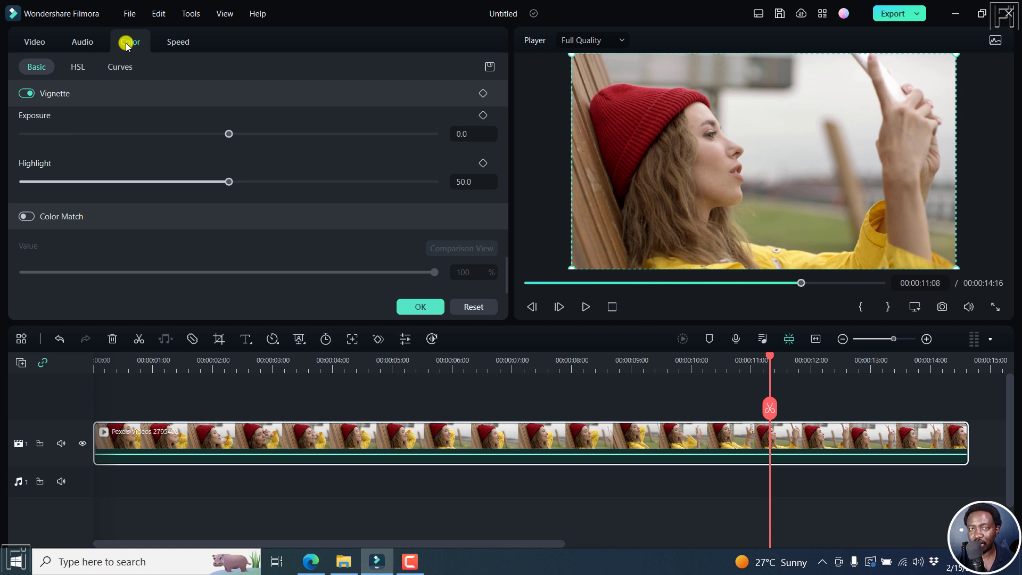
Step: Switch to HSL, expand its controls, and preview each colour range from red through magenta
left_click(77, 66)
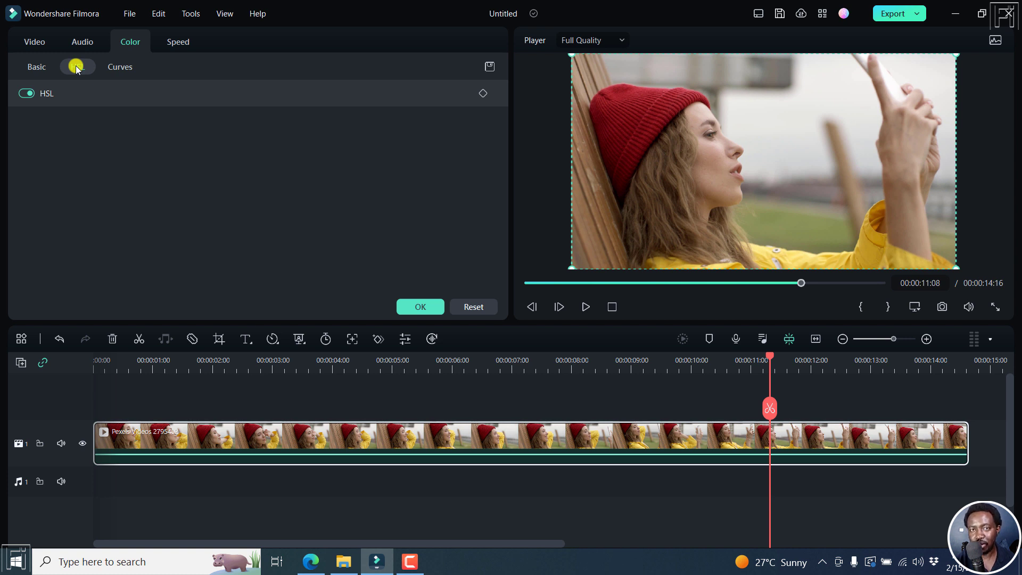
left_click(60, 95)
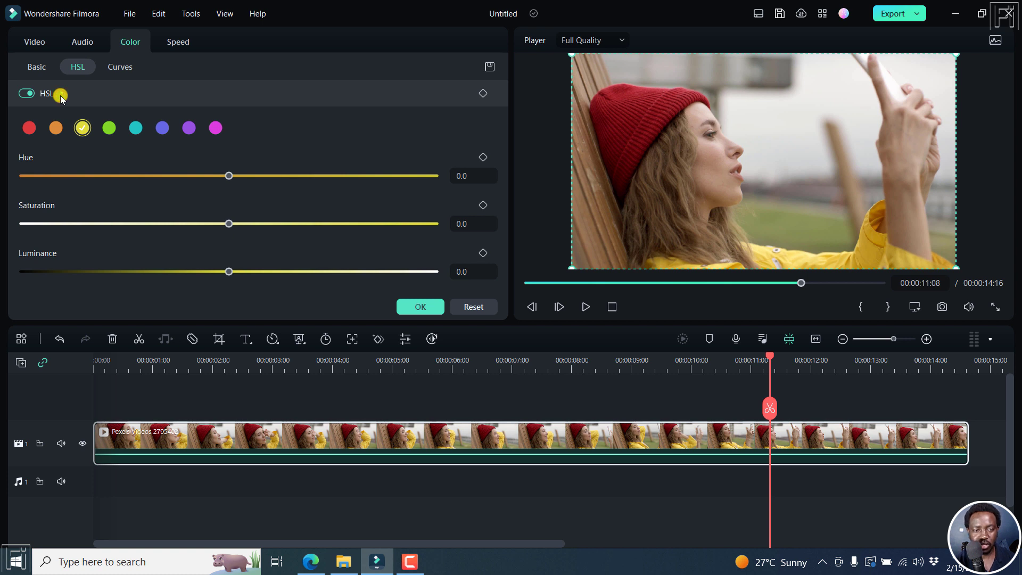
left_click(29, 127)
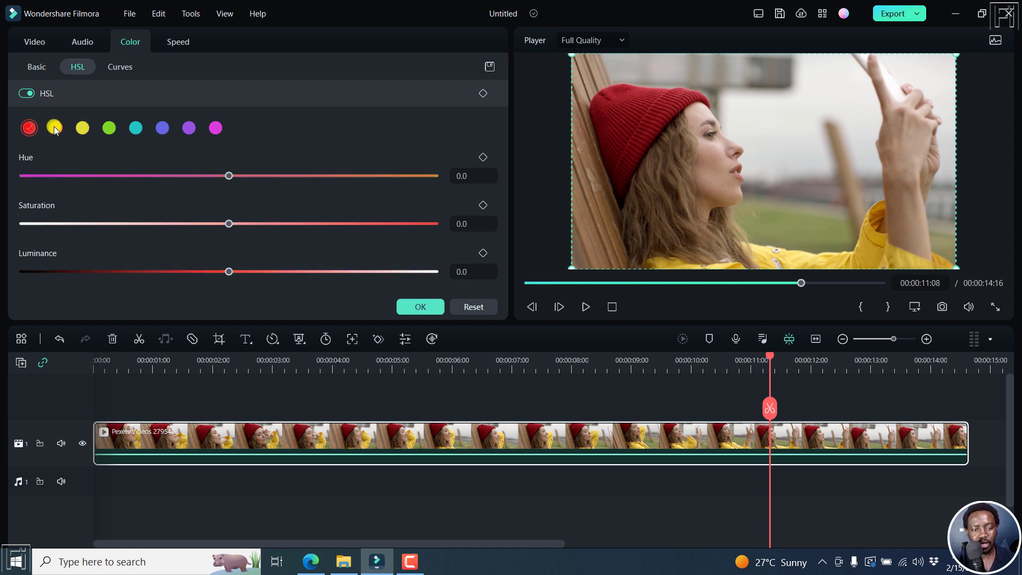
left_click(56, 129)
left_click(83, 130)
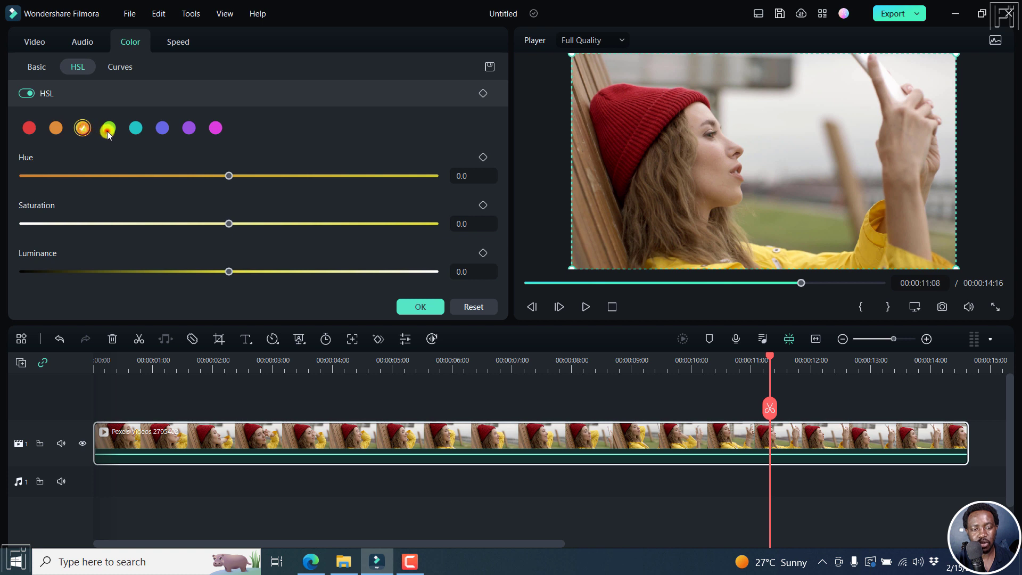
left_click(109, 130)
left_click(136, 129)
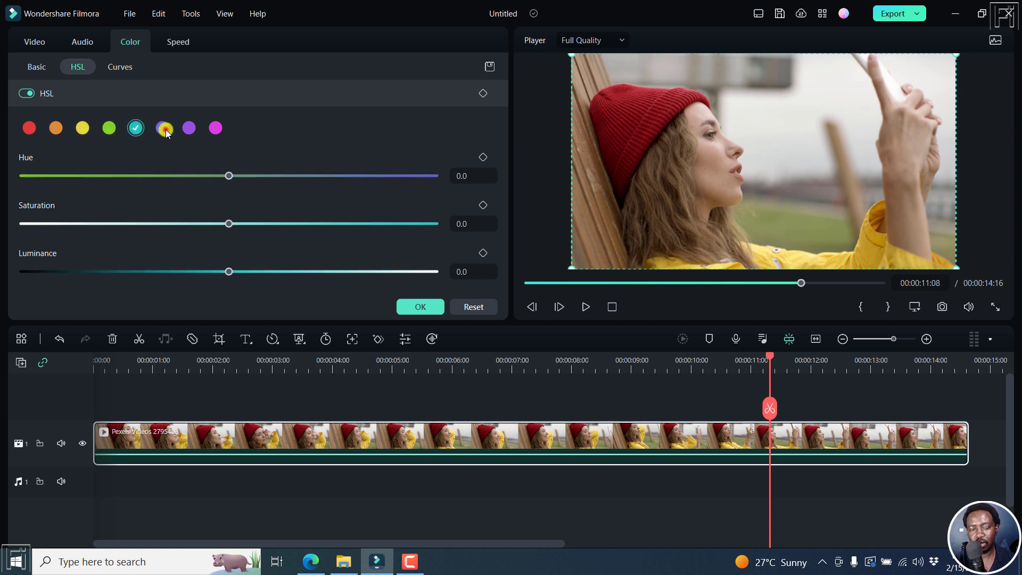
left_click(165, 130)
left_click(189, 131)
left_click(217, 130)
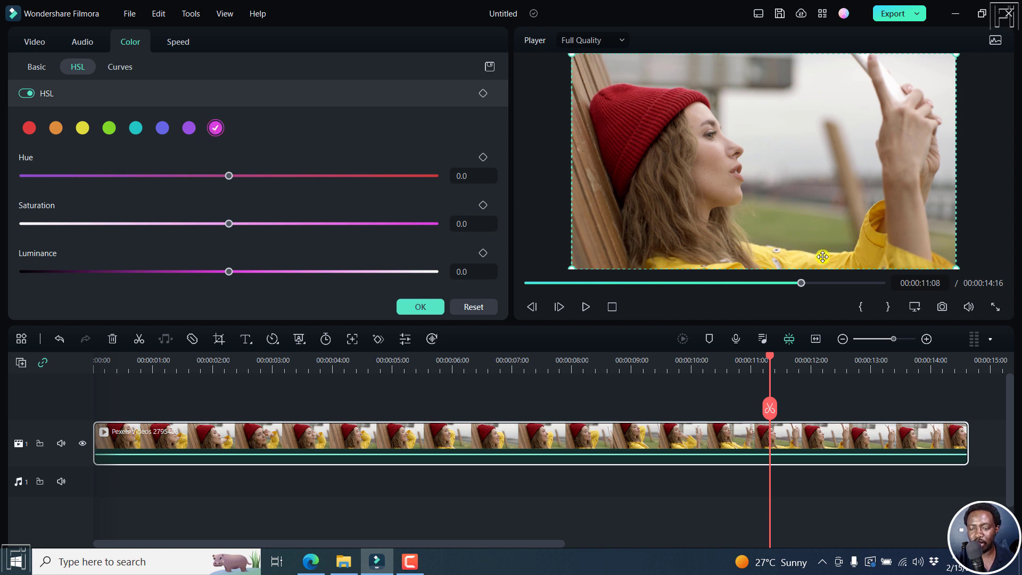
Step: Set the yellow range to Hue -100 and Saturation 90.6, toggling HSL to compare
left_click(82, 130)
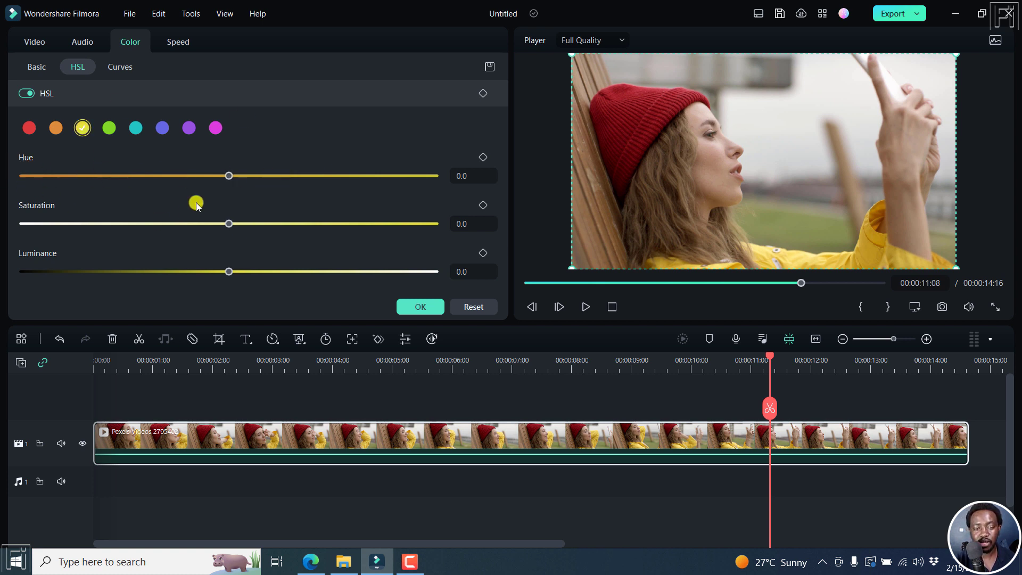
left_click_drag(228, 177, 3, 184)
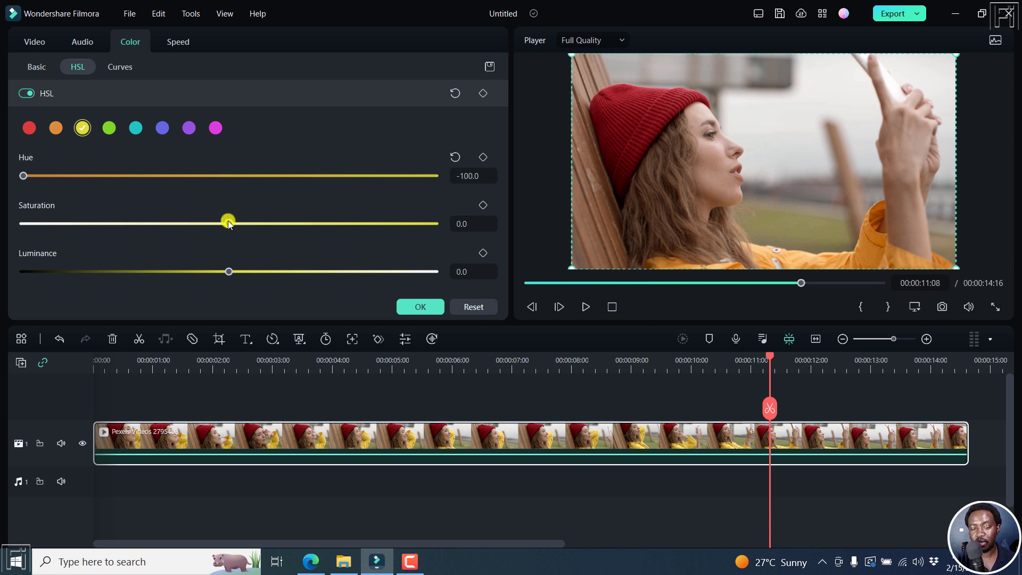
left_click_drag(228, 224, 416, 235)
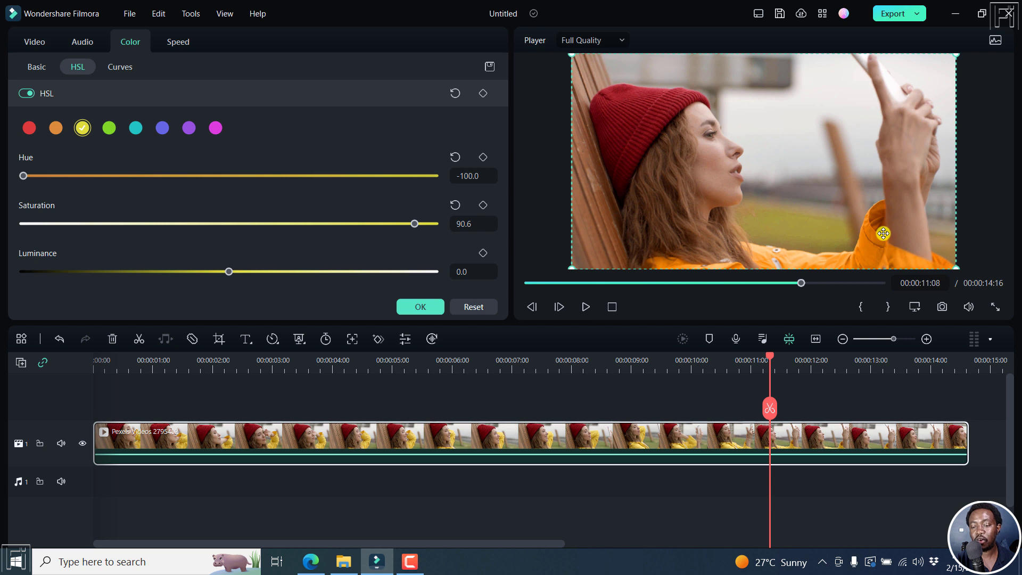
left_click(25, 94)
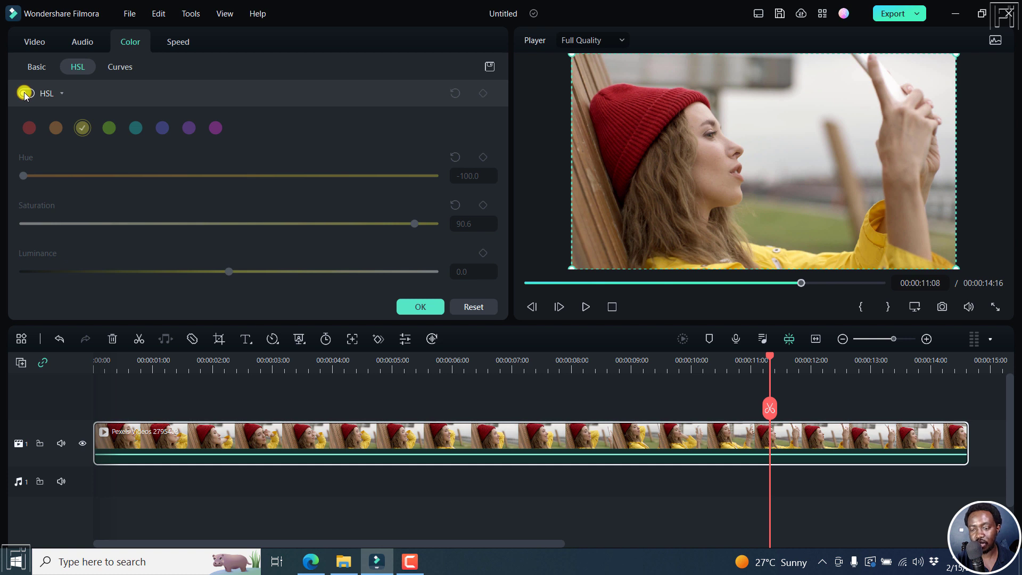
left_click(25, 94)
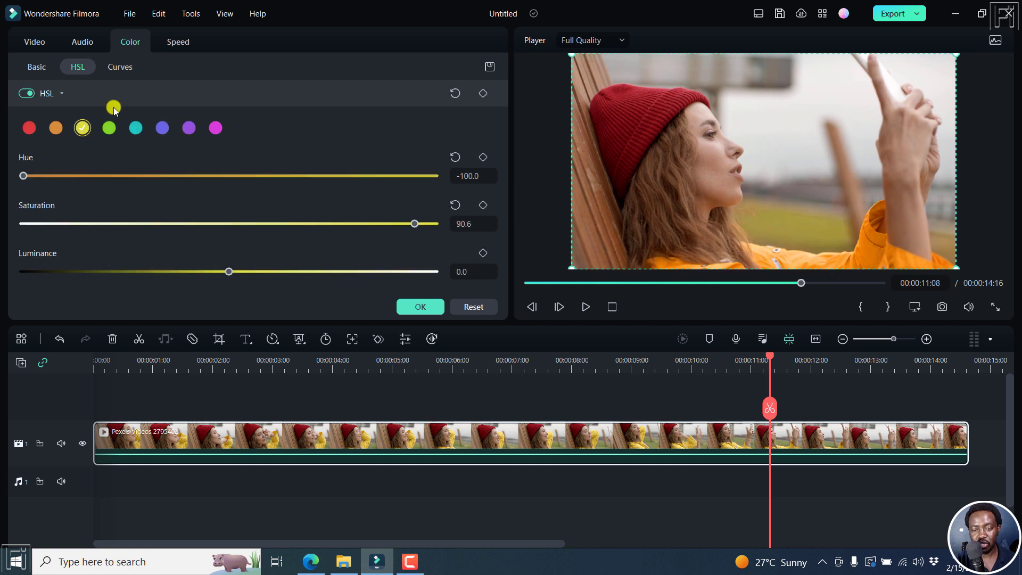
Step: Lower yellow Saturation to -77.3 and Luminance to -100, toggling HSL to compare
left_click_drag(414, 224, 425, 228)
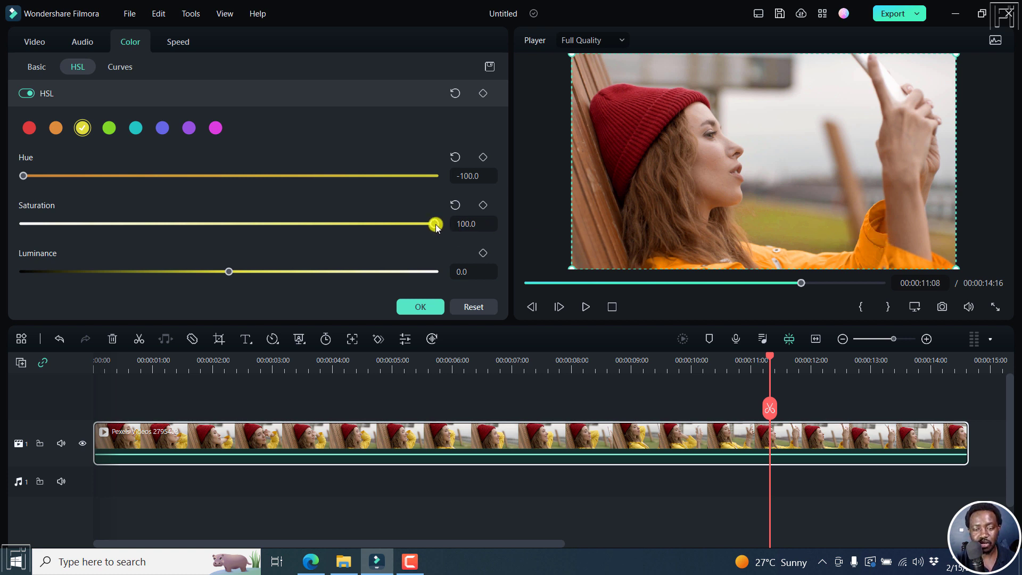
left_click_drag(436, 225, 69, 224)
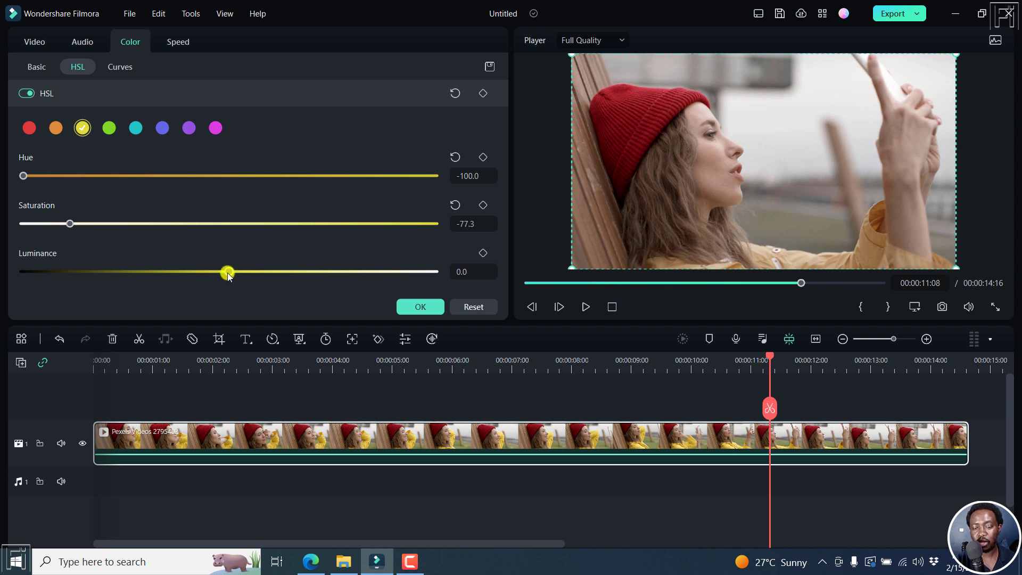
left_click_drag(225, 270, 447, 285)
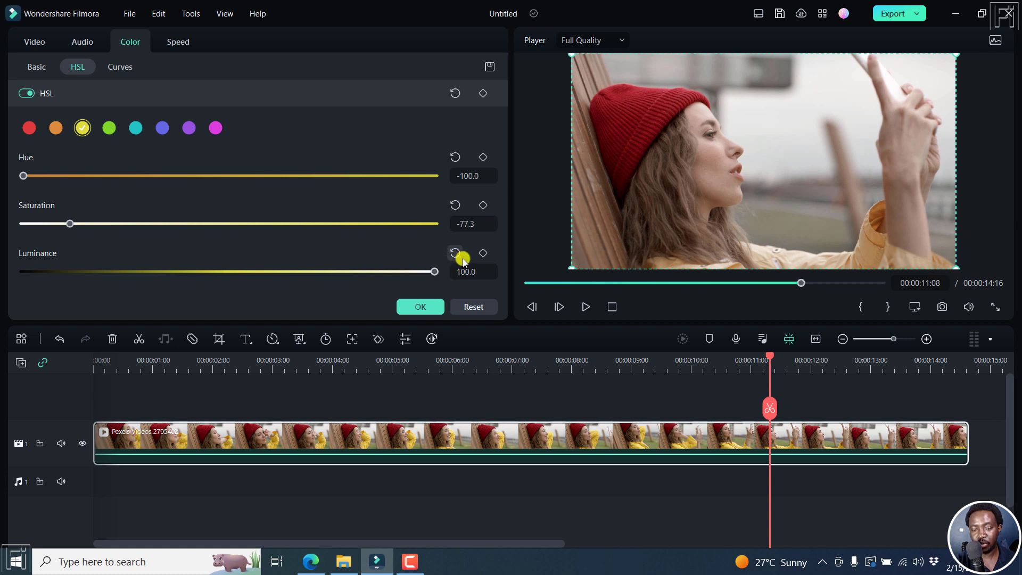
left_click_drag(432, 272, 4, 276)
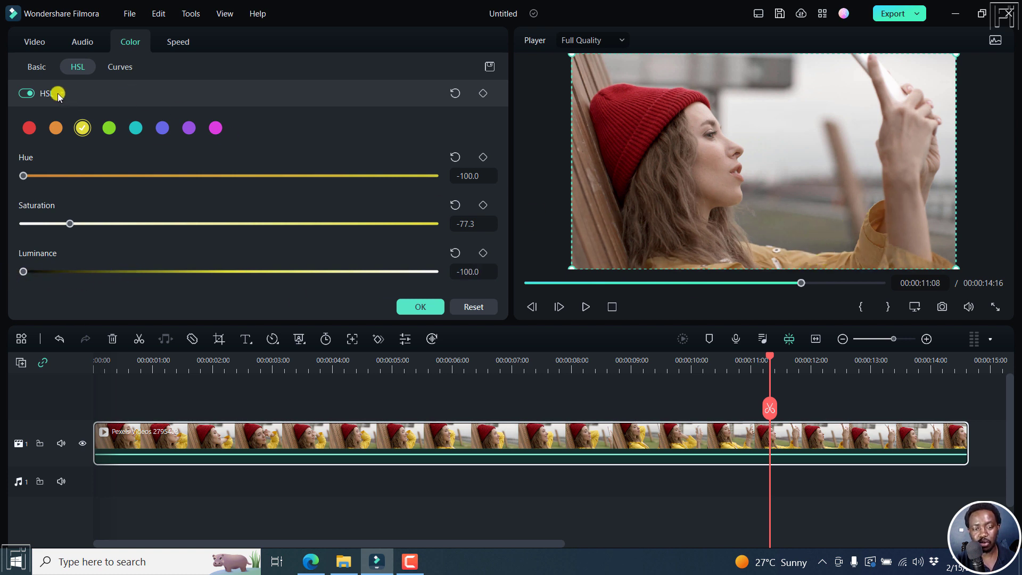
left_click(25, 93)
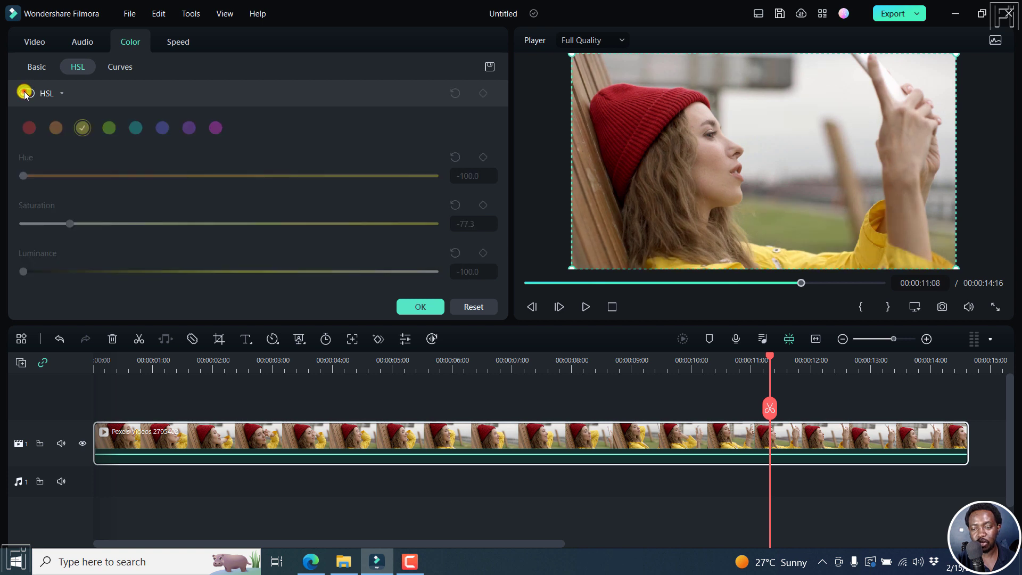
left_click(25, 94)
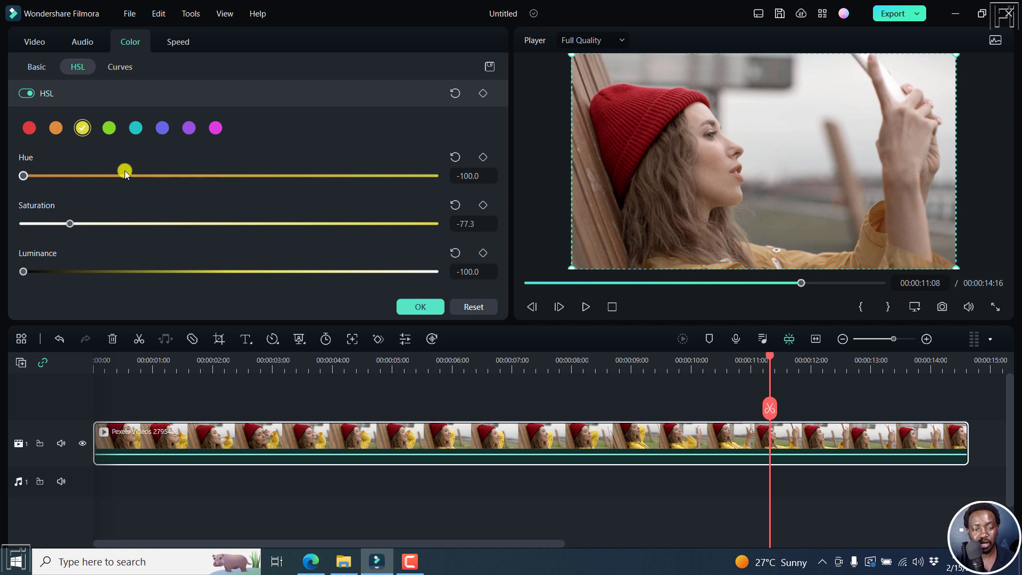
Step: Select the red range and drag its Hue far left, comparing with HSL off and on
left_click(28, 129)
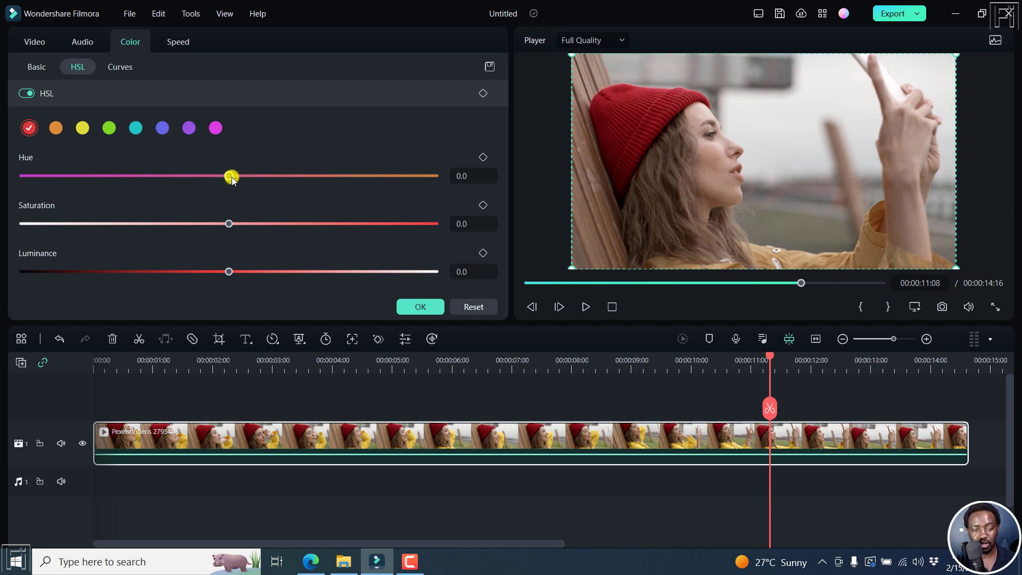
left_click_drag(227, 175, 95, 173)
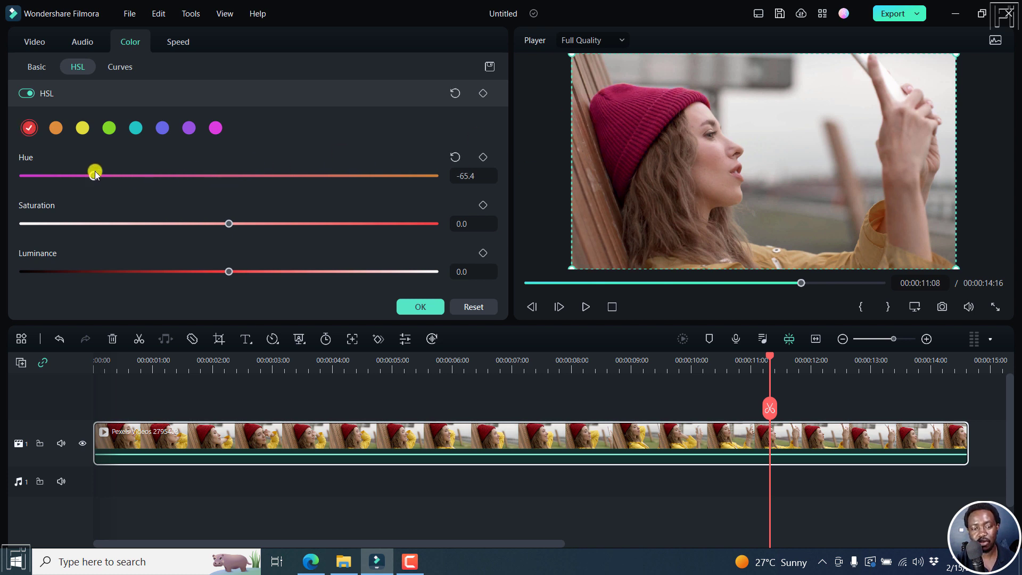
left_click(23, 94)
left_click(24, 94)
left_click_drag(93, 179, 17, 189)
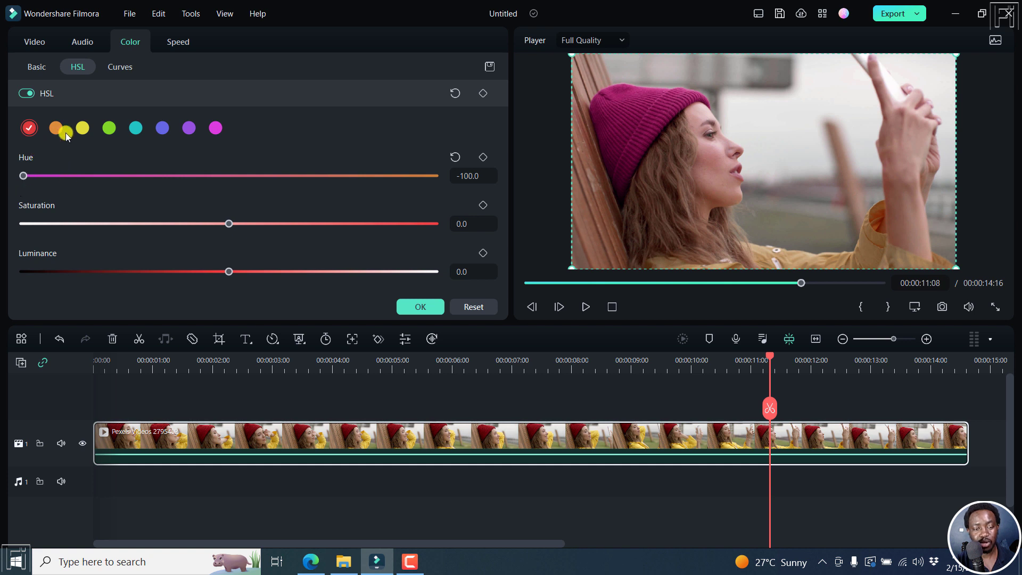
Step: Check the yellow settings, then fine-tune the red Hue to about -83.8
left_click(82, 128)
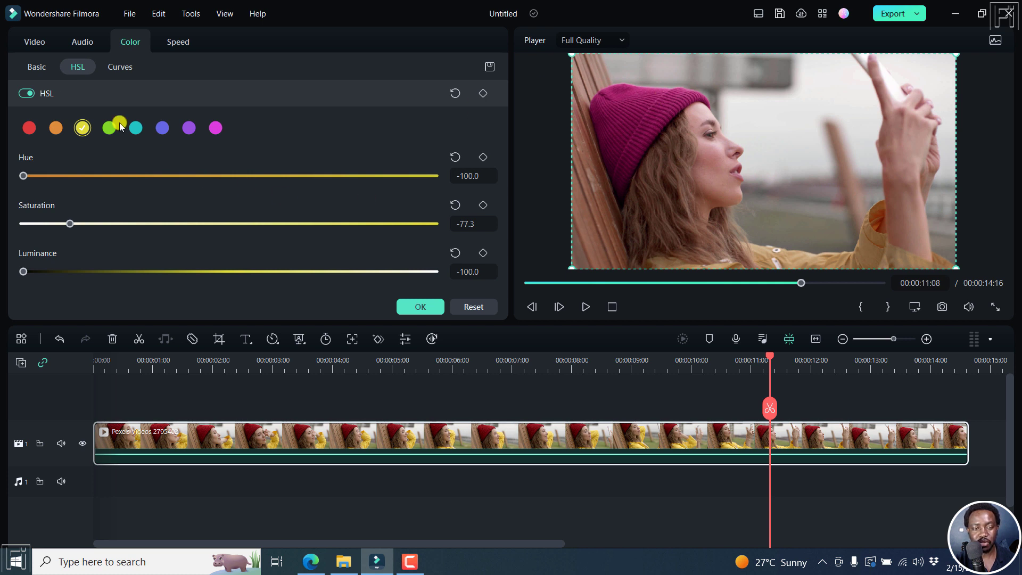
left_click(30, 128)
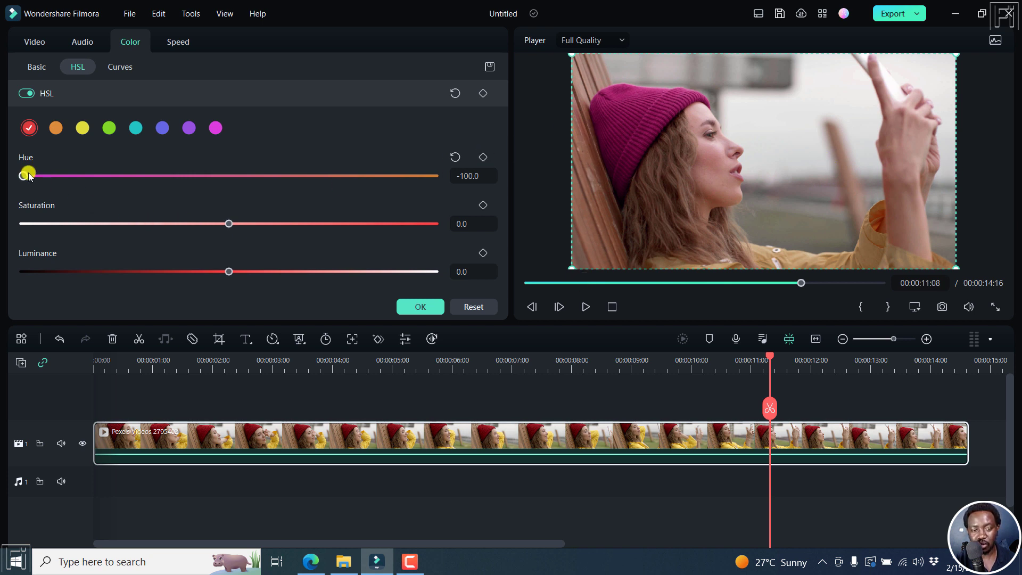
left_click_drag(22, 177, 53, 178)
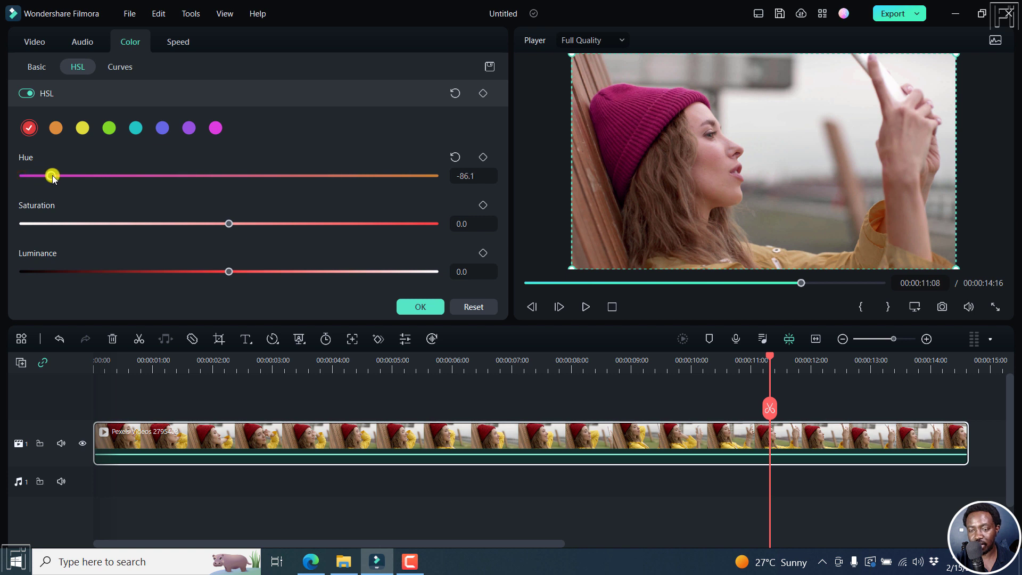
left_click_drag(53, 178, 57, 175)
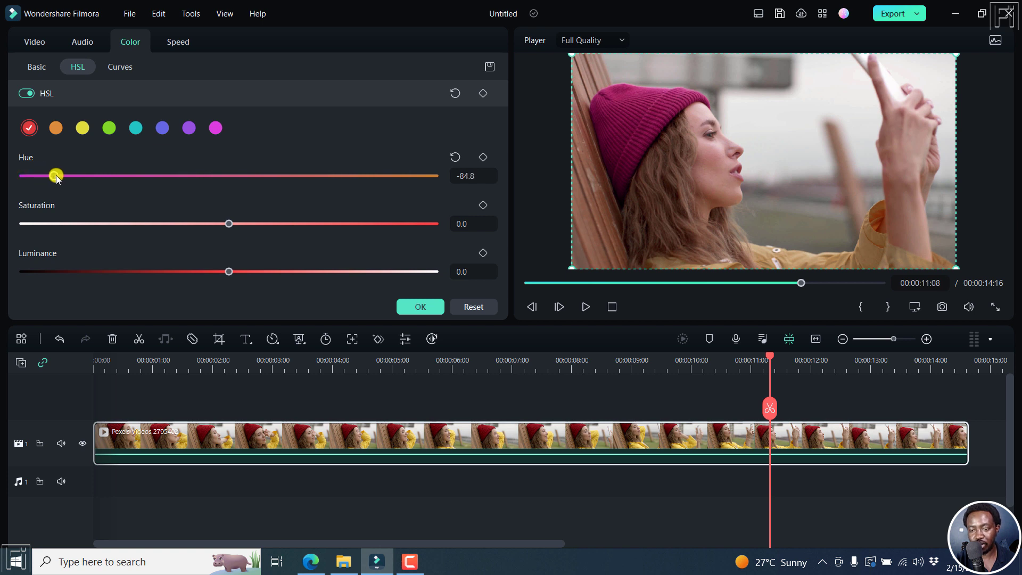